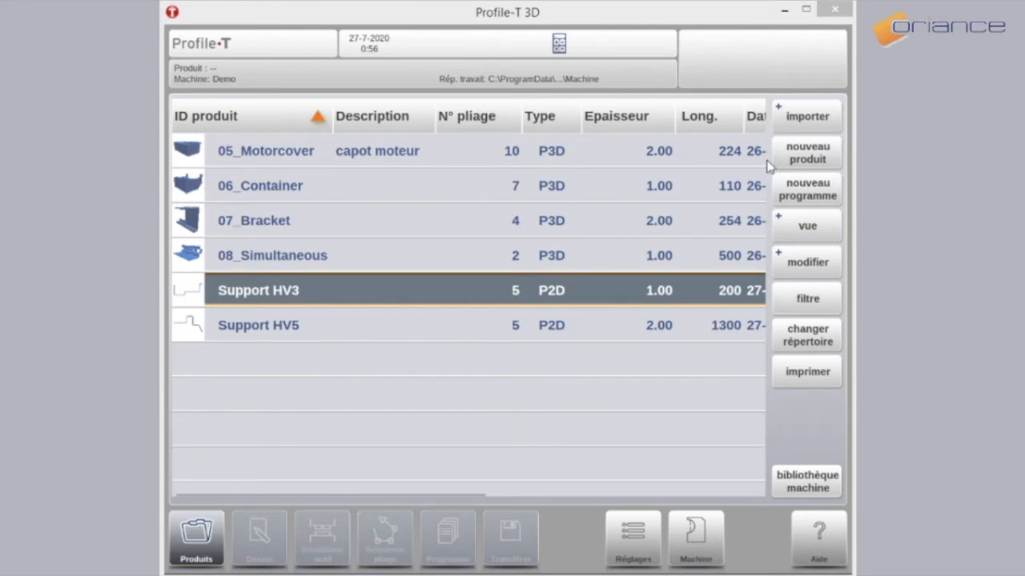
Create a new product with the product ID Capot.
click(798, 163)
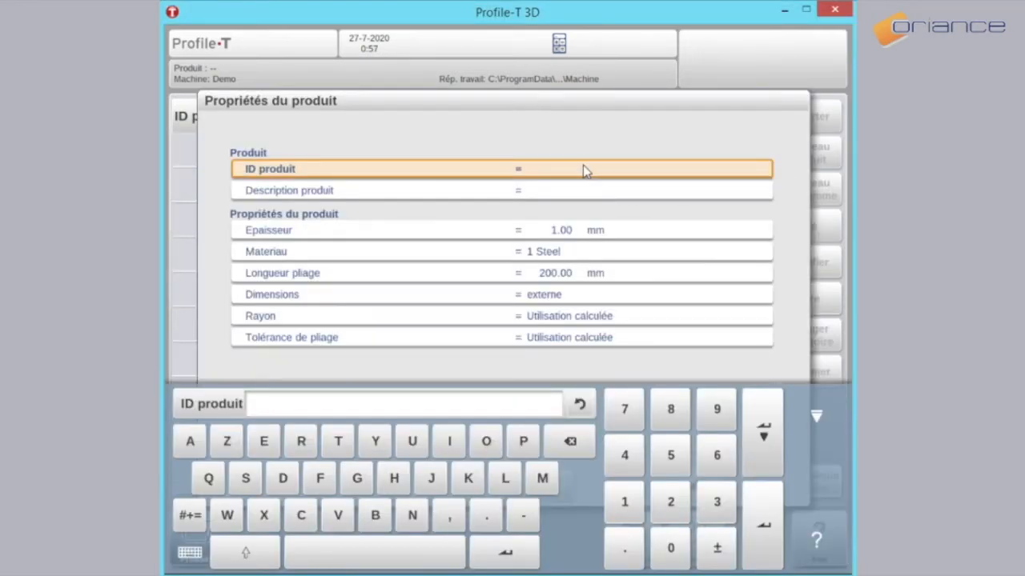
click(371, 404)
text(Capot)
key(Return)
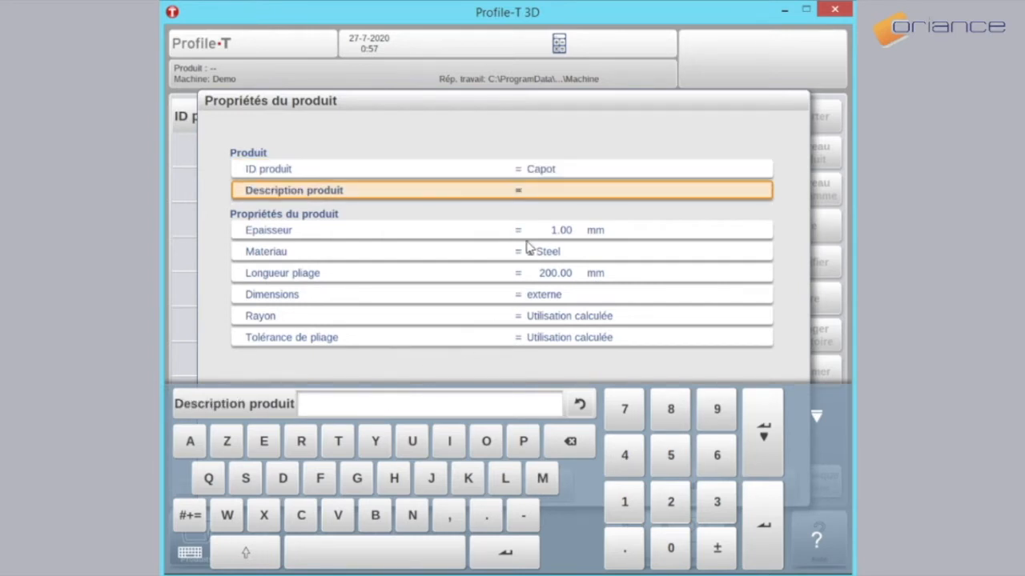
Set the product's thickness to 3 mm and its material to 2 Aluminum.
click(551, 233)
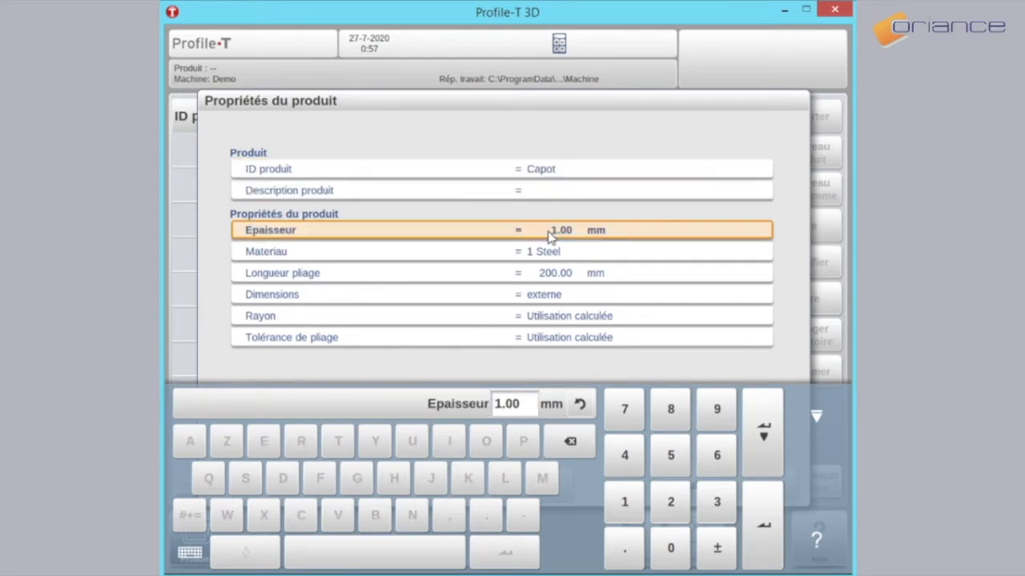
click(497, 404)
click(517, 405)
key(BackSpace)
key(BackSpace)
key(BackSpace)
key(BackSpace)
text(3)
key(Return)
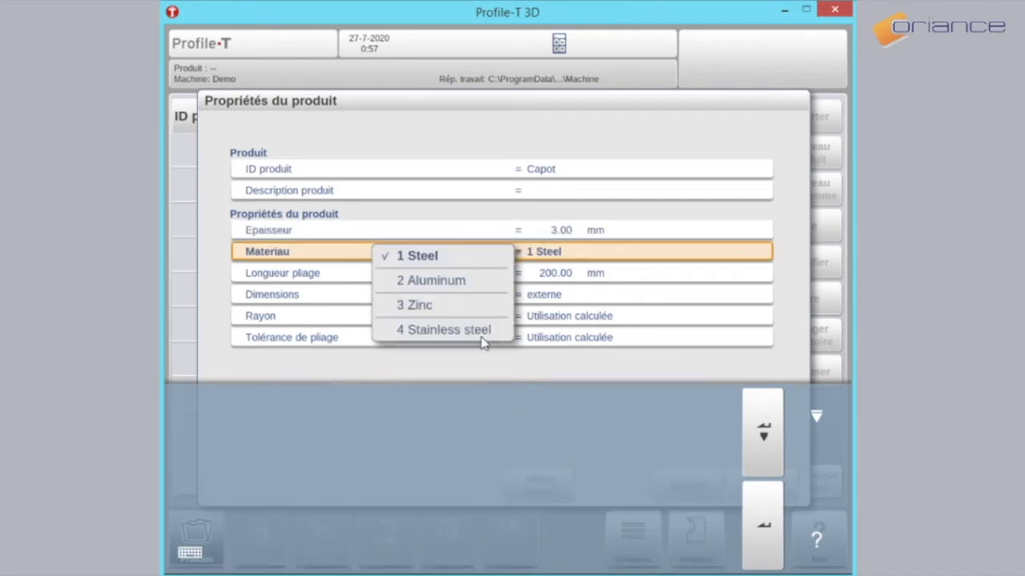
click(436, 290)
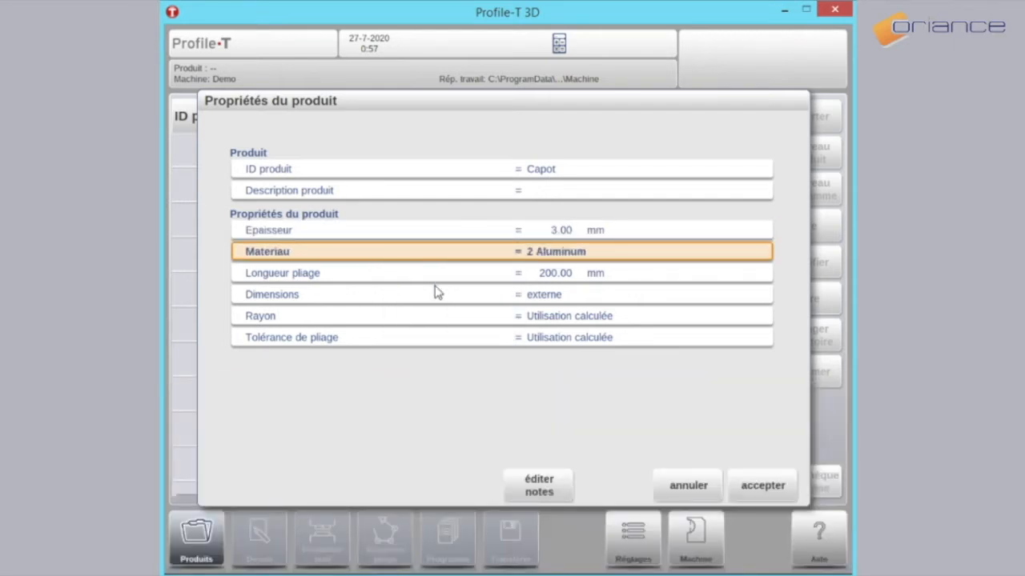
Set the bending length to 700 mm, keep external dimensions, and accept the product properties.
click(548, 276)
click(490, 405)
key(BackSpace)
text(7)
key(Return)
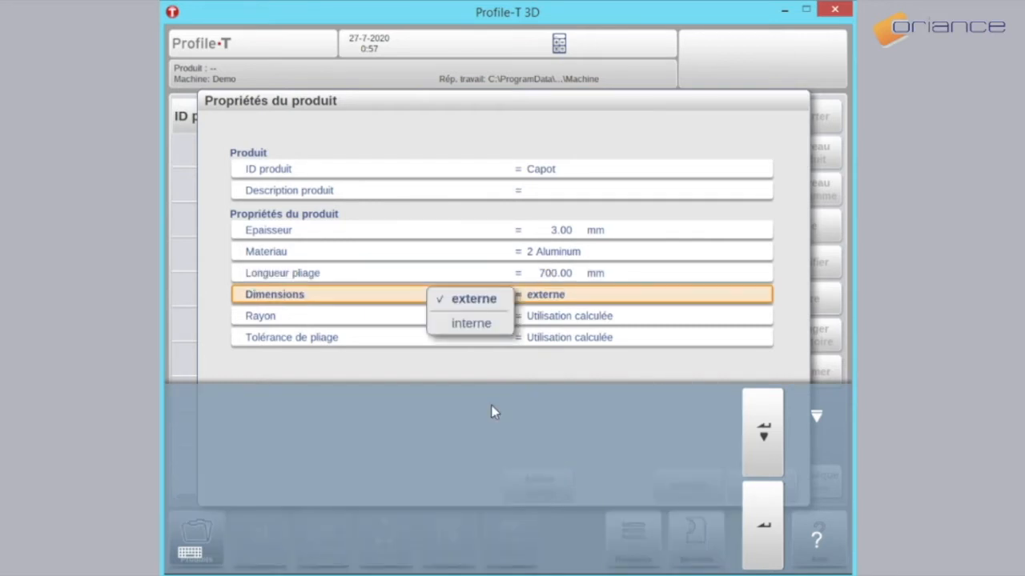
key(Return)
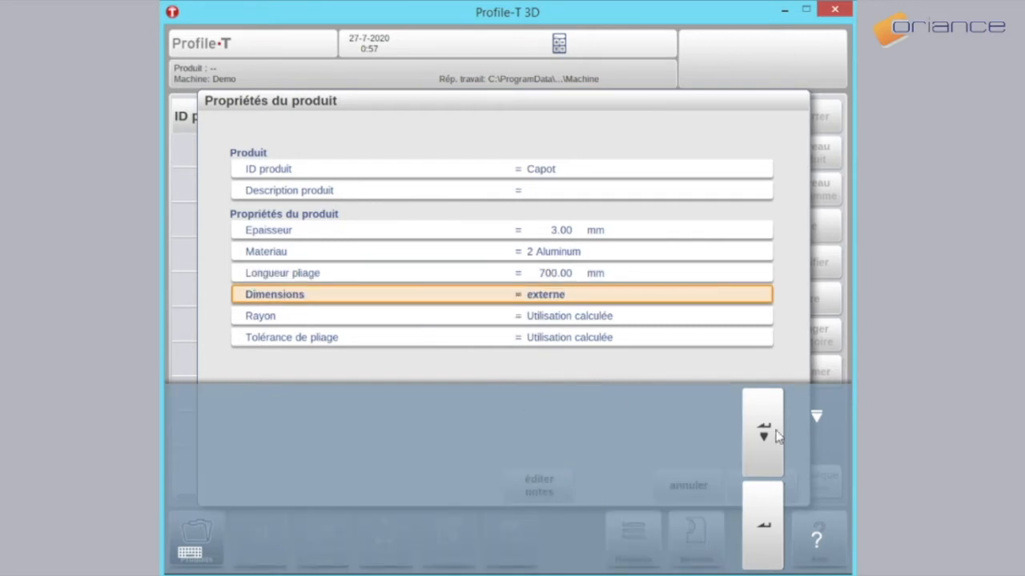
click(817, 416)
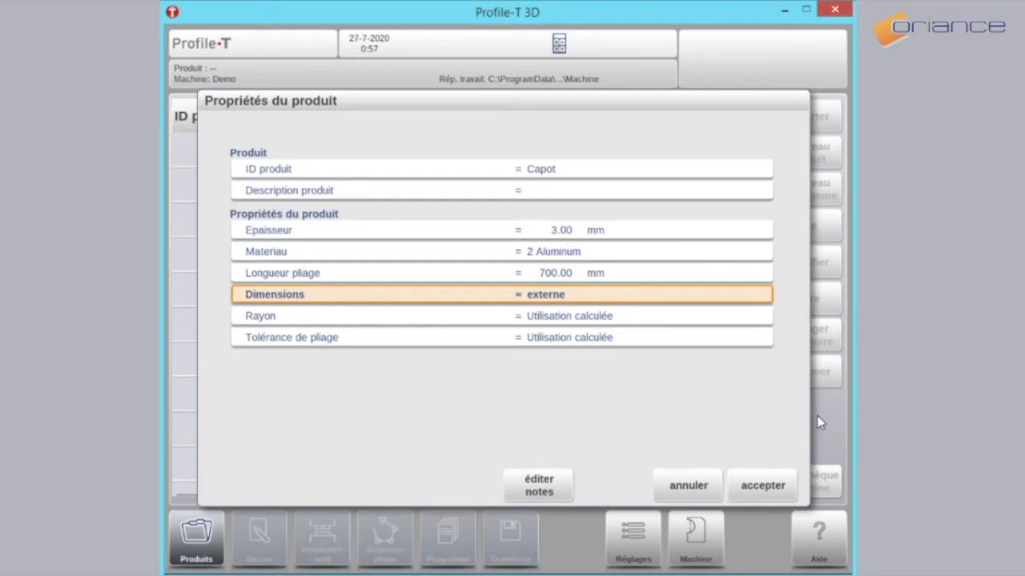
click(756, 487)
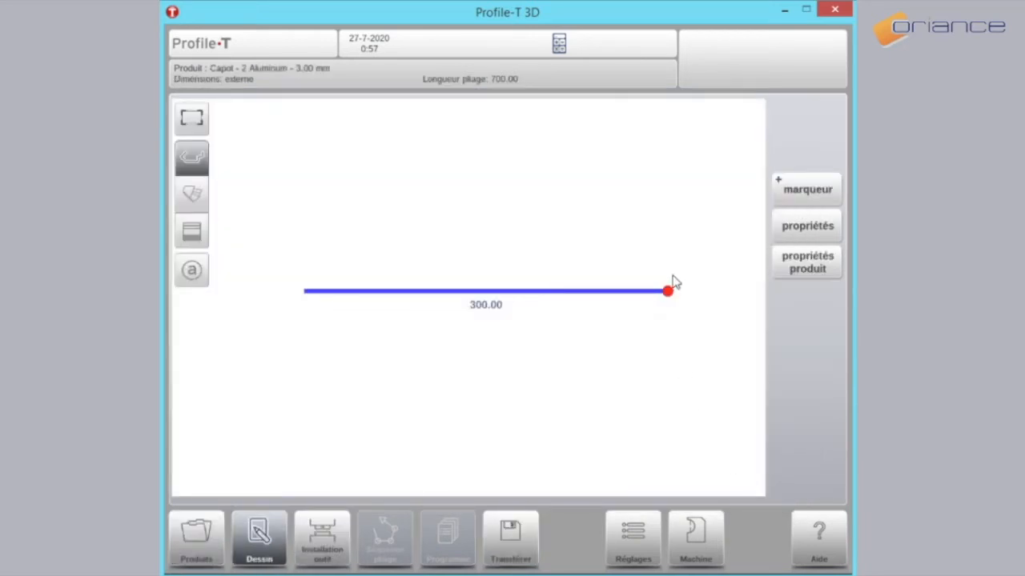
Sketch segments of about 84, 59, 107, 79 and 80 mm from the base line's right end, plus an upward flange about 43 mm at its left end.
click(670, 198)
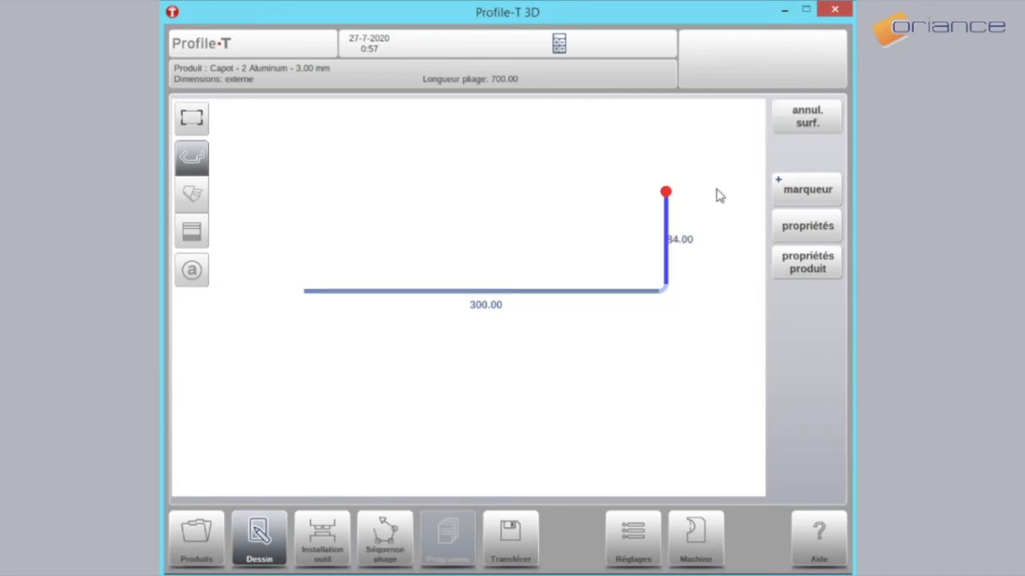
click(740, 198)
click(736, 327)
click(538, 351)
click(625, 356)
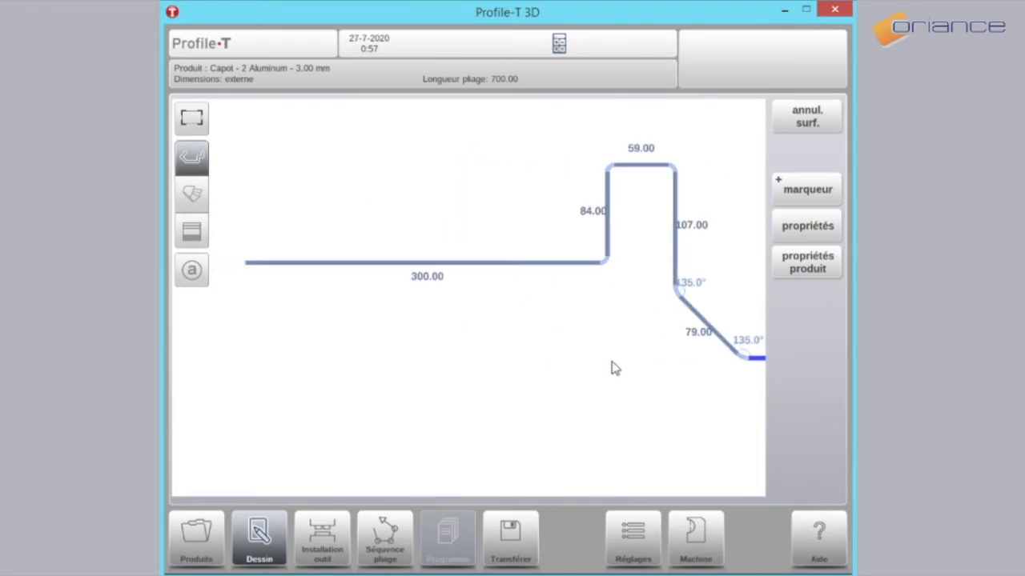
click(329, 270)
click(326, 218)
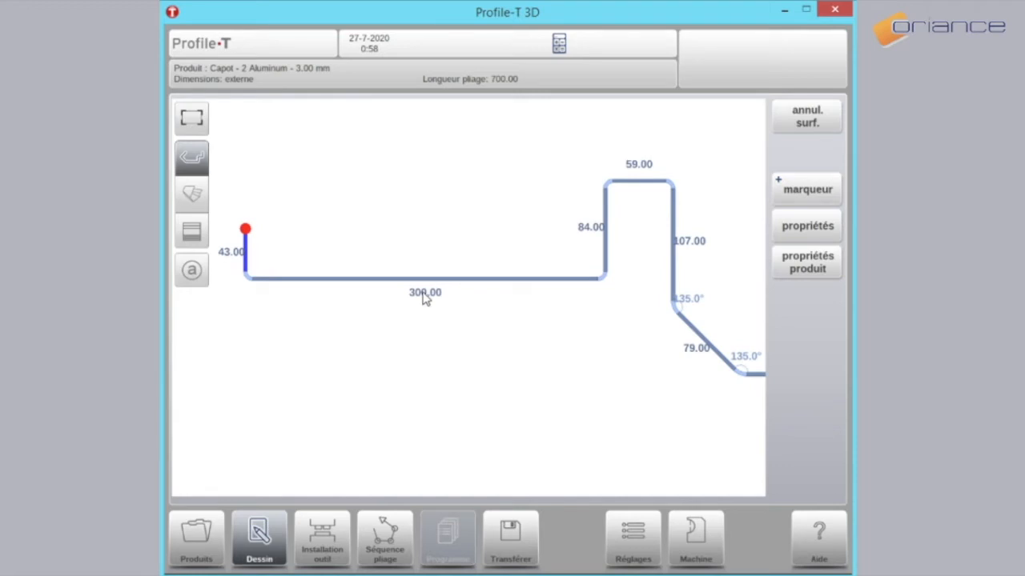
Set the length of the profile's long horizontal base segment to 200 mm.
click(425, 297)
click(425, 297)
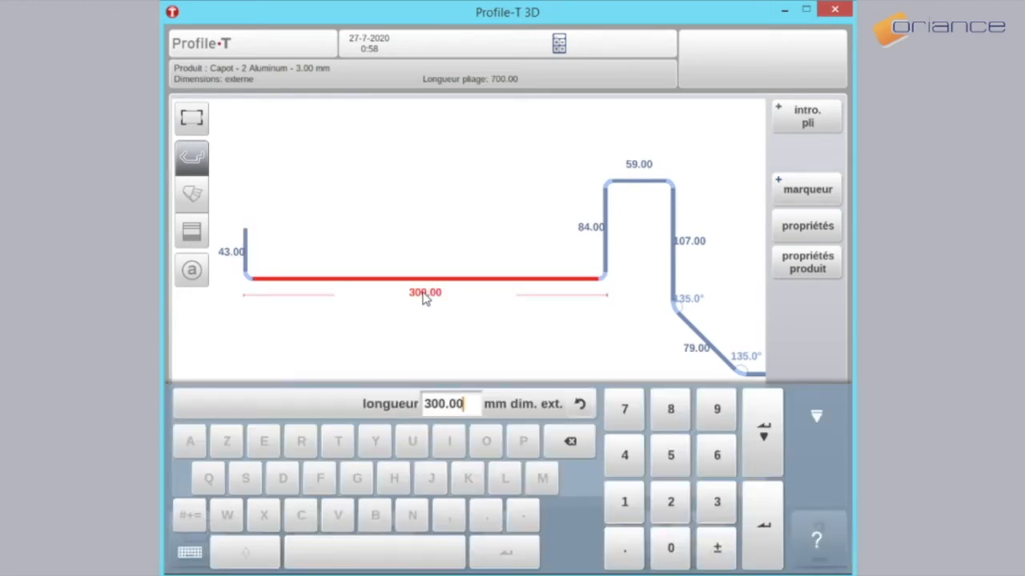
key(BackSpace)
key(BackSpace)
key(BackSpace)
key(BackSpace)
key(BackSpace)
key(BackSpace)
text(200)
key(Return)
Set the length of the vertical segment rising from the base to 90 mm.
key(Return)
key(BackSpace)
key(BackSpace)
key(BackSpace)
key(BackSpace)
key(BackSpace)
text(90)
key(Return)
Set the length of the profile's upper horizontal segment to 80 mm.
key(BackSpace)
key(BackSpace)
key(BackSpace)
key(BackSpace)
key(BackSpace)
text(80)
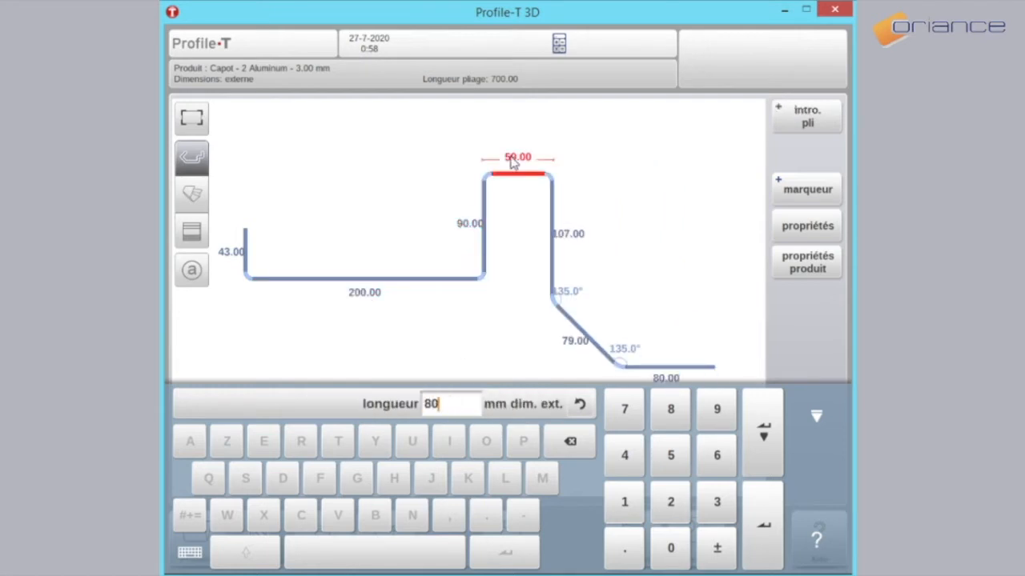
key(Return)
Set the length of the descending vertical segment to 110 mm.
key(BackSpace)
key(BackSpace)
key(BackSpace)
key(BackSpace)
key(BackSpace)
key(BackSpace)
text(110)
key(Return)
Set the sloped segment and the final flat segment each to a length of 70 mm.
key(Return)
key(BackSpace)
key(BackSpace)
key(BackSpace)
key(BackSpace)
key(BackSpace)
text(70)
key(Return)
click(672, 374)
text(70)
key(Return)
Set the bend angles at the sloped segment's upper and lower ends to 120° and 150° respectively.
click(587, 301)
text(120)
key(Return)
click(649, 337)
text(15)
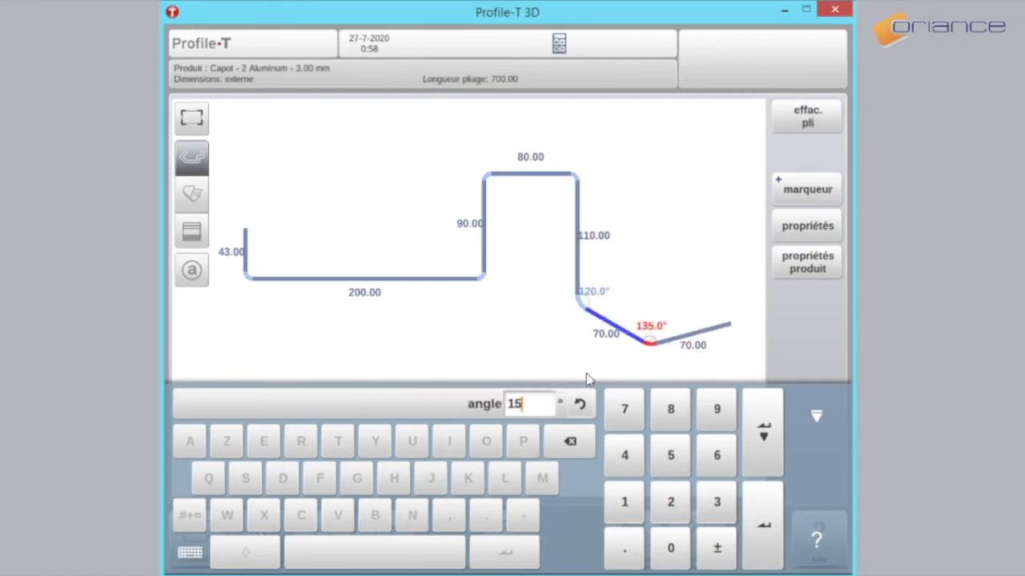
text(0)
key(Return)
Set the length of the small flange at the base's left end to 20 mm.
click(229, 246)
key(BackSpace)
key(BackSpace)
key(BackSpace)
key(BackSpace)
key(BackSpace)
text(20)
key(Return)
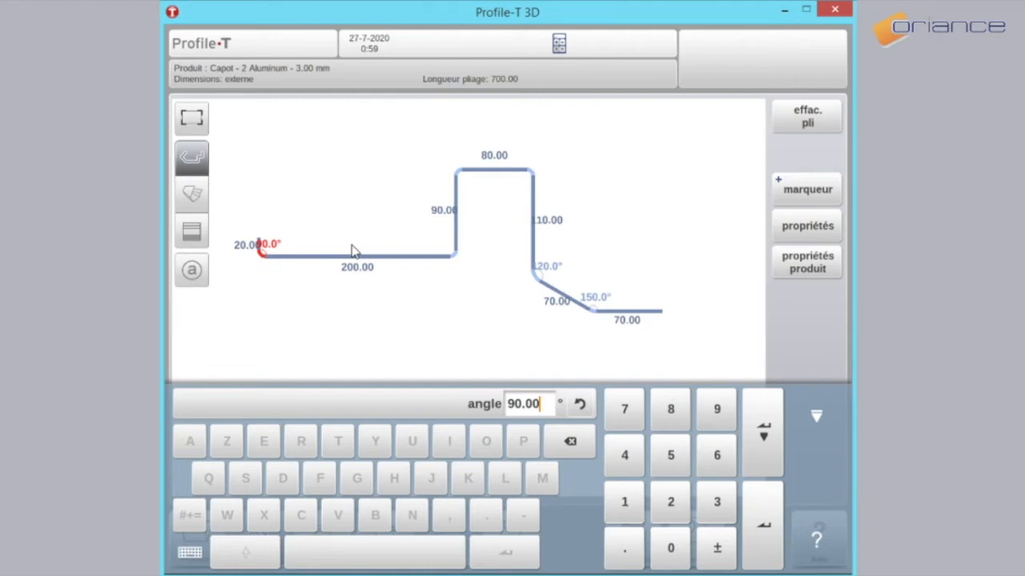
Inspect the bent profile's shape in 3D from different angles.
click(192, 197)
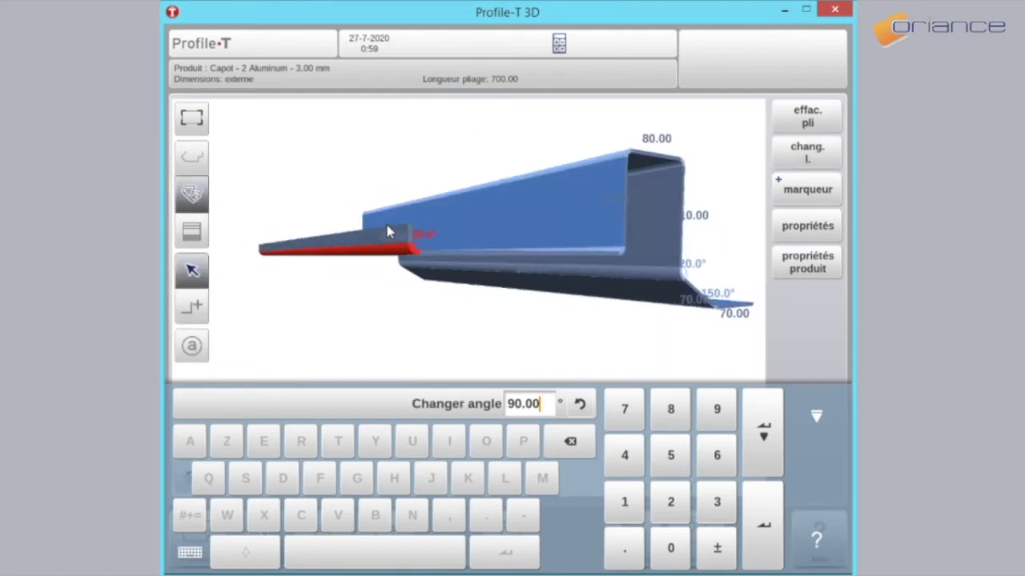
scroll(358, 237, down, 3)
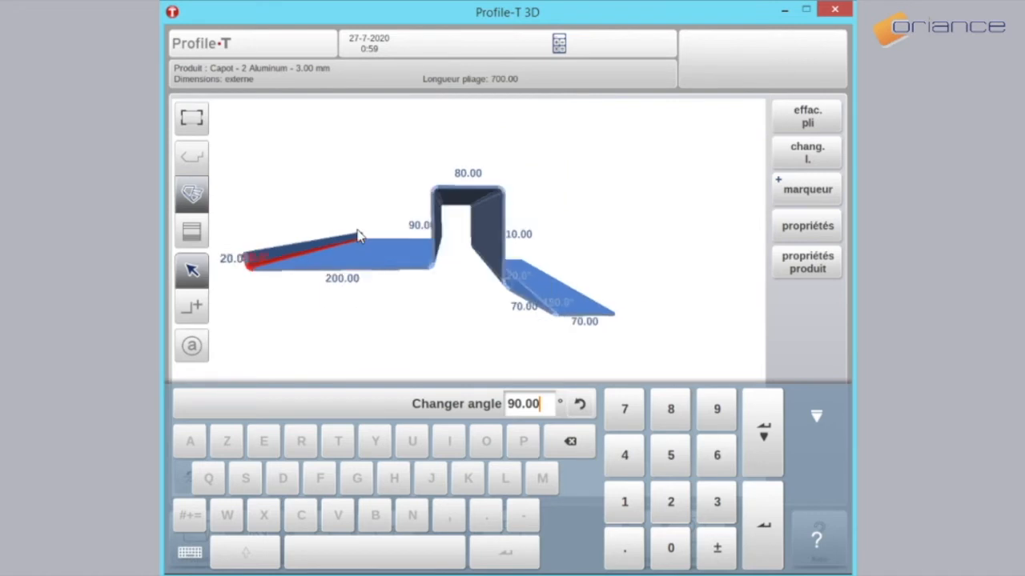
mouse_move(358, 231)
mouse_down()
mouse_move(337, 211)
mouse_move(366, 205)
mouse_move(376, 217)
mouse_move(361, 251)
mouse_move(342, 234)
mouse_up()
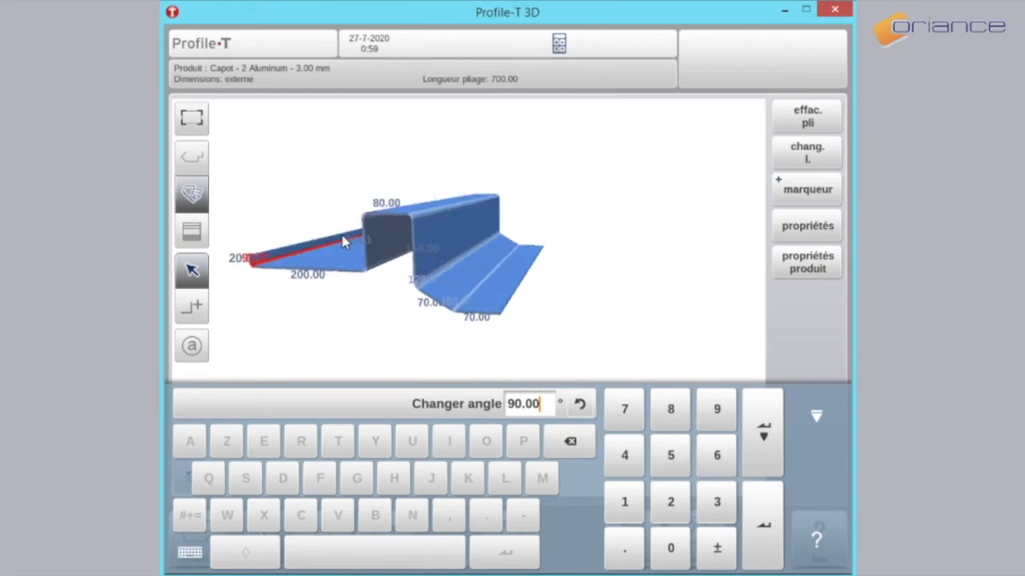
Replace the punch in the tool setup with Delem 02 H220-A86-R10.
click(825, 420)
click(322, 534)
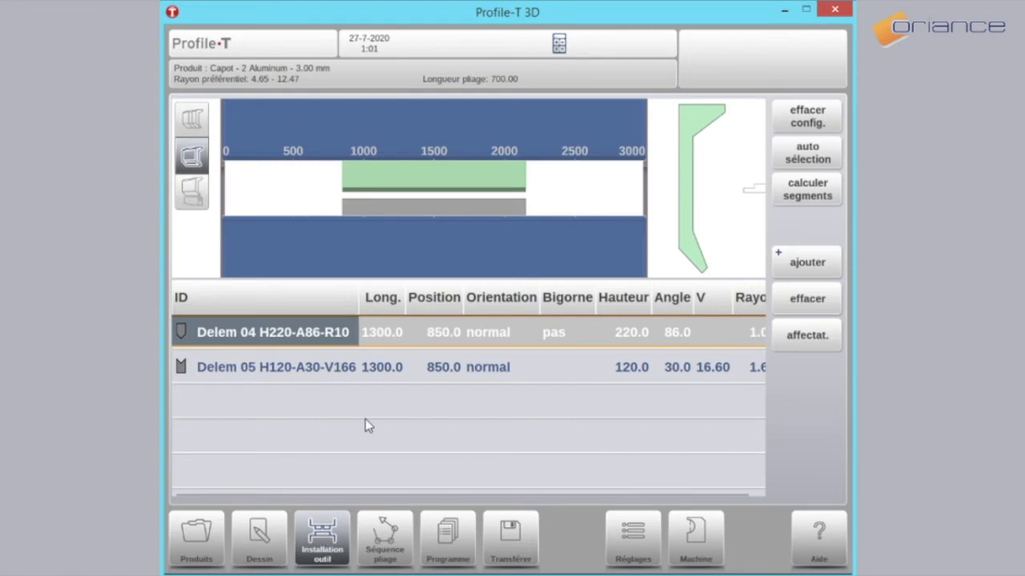
click(269, 335)
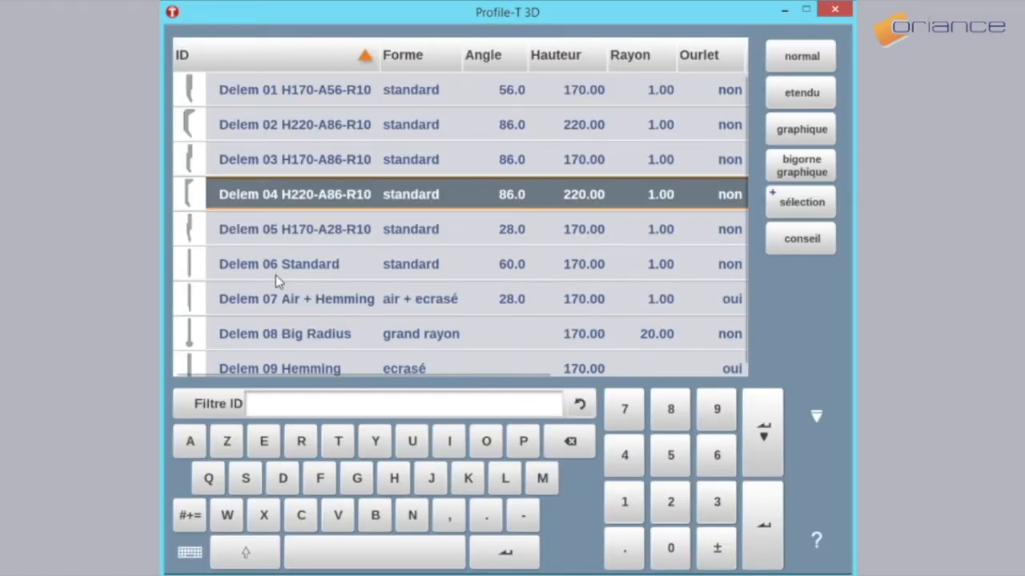
click(236, 117)
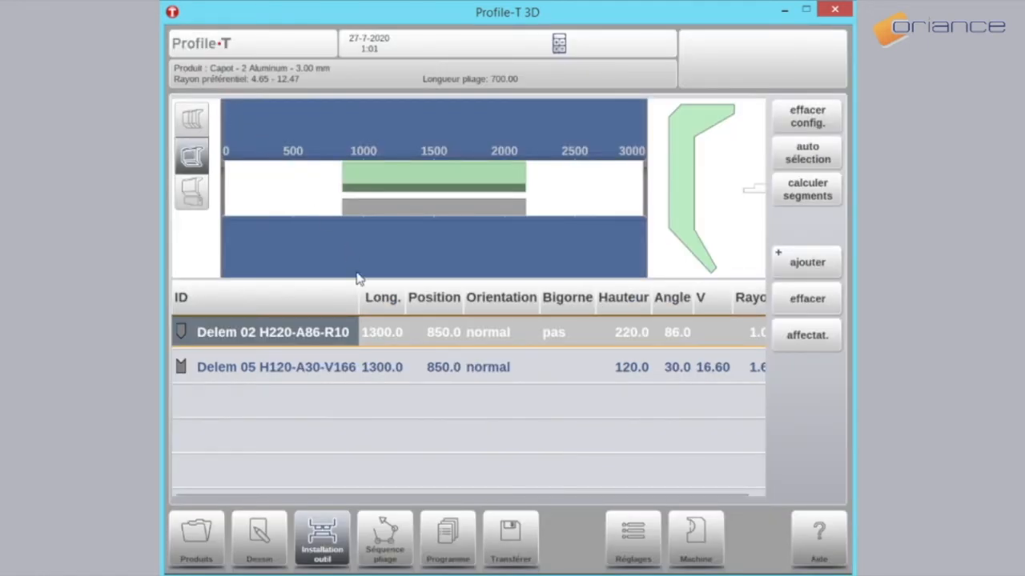
Set the length of the Delem 02 punch to 835 mm.
click(373, 333)
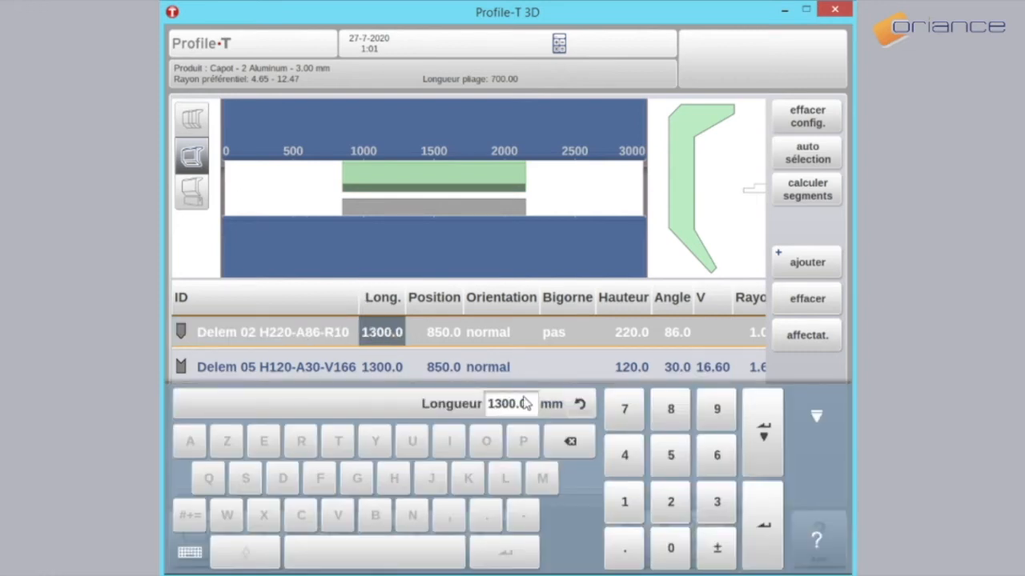
key(BackSpace)
key(BackSpace)
key(BackSpace)
key(BackSpace)
key(BackSpace)
key(BackSpace)
text(835)
key(Return)
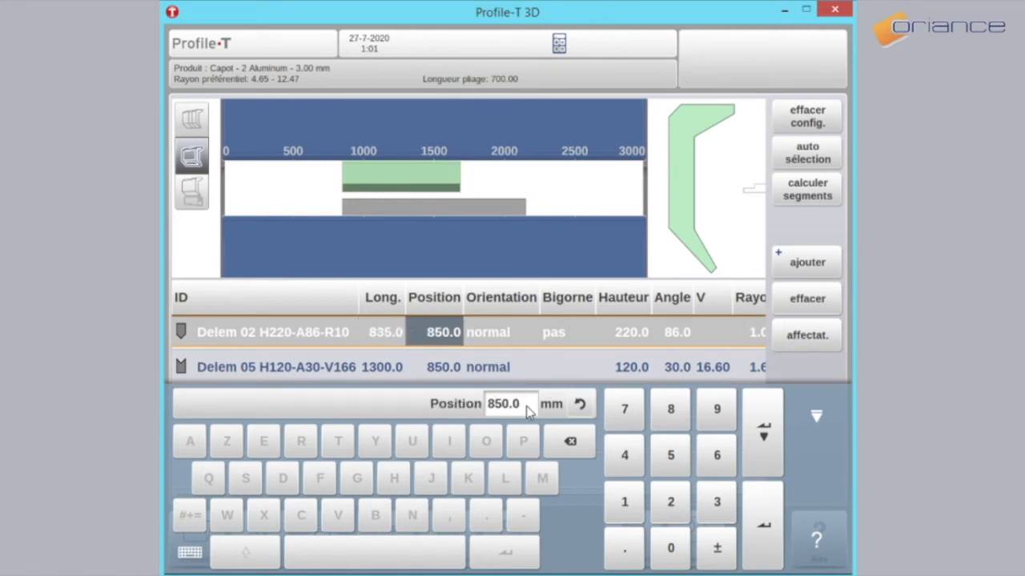
Set the length of the Delem 05 die to 835 mm.
click(381, 367)
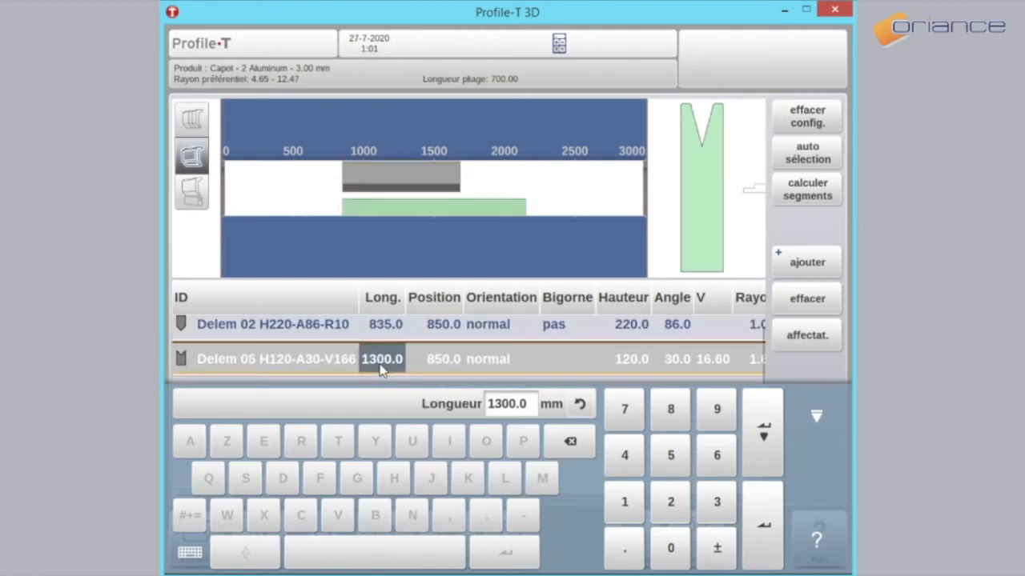
click(528, 406)
key(BackSpace)
key(BackSpace)
key(BackSpace)
key(BackSpace)
key(BackSpace)
key(BackSpace)
text(835)
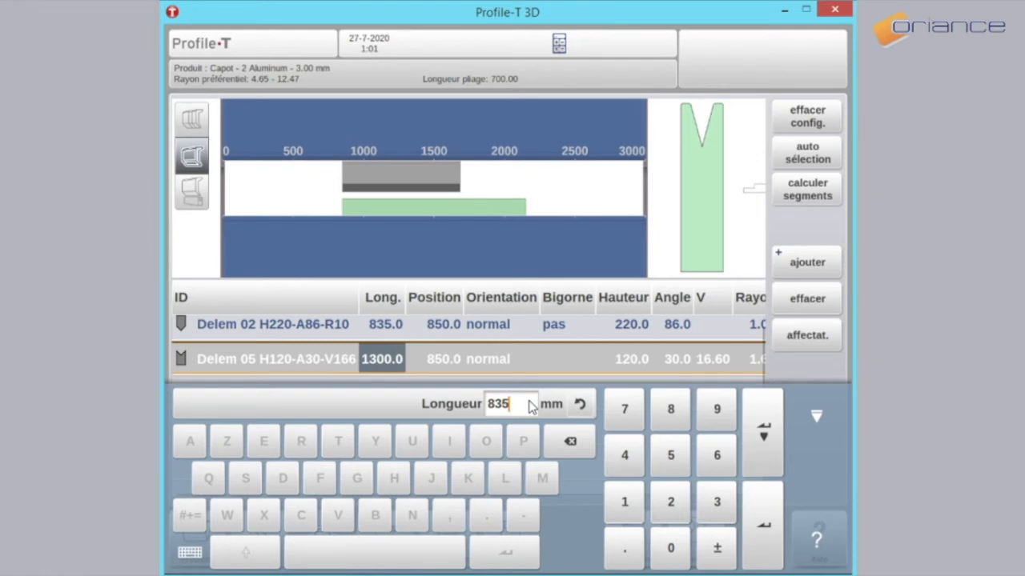
key(Return)
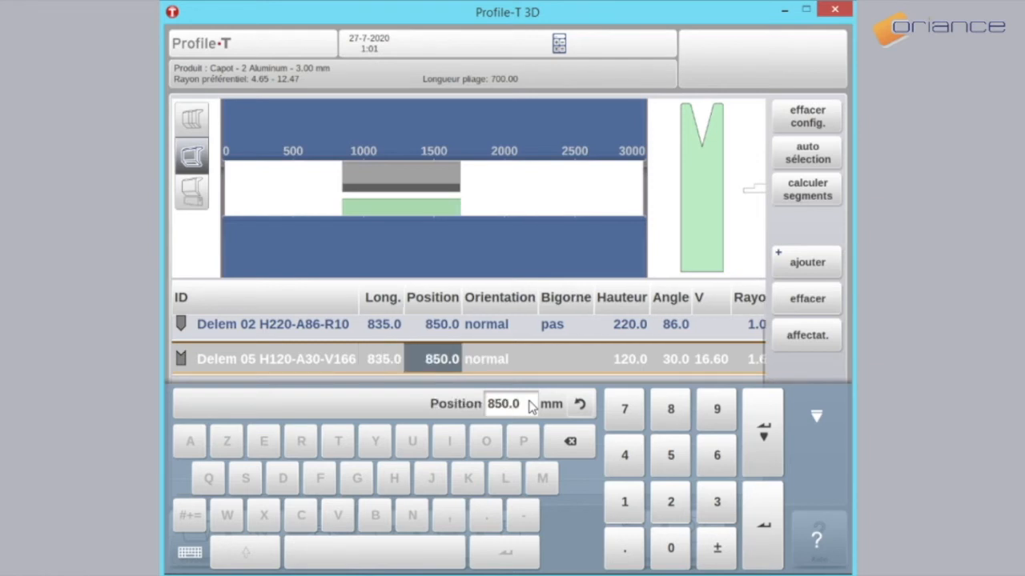
click(811, 419)
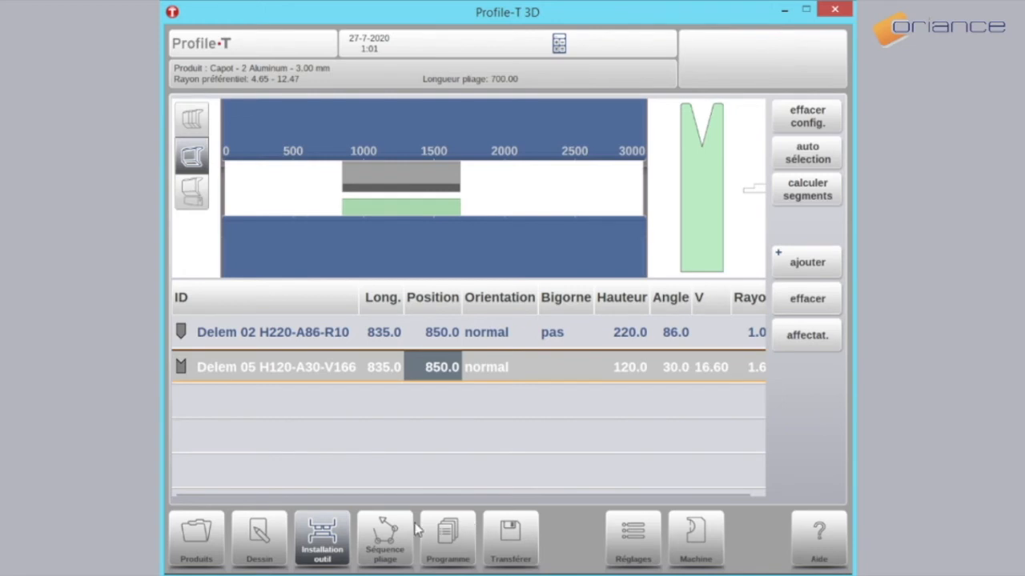
Calculate the product's bend sequence with the "configuration outil +" option.
click(385, 535)
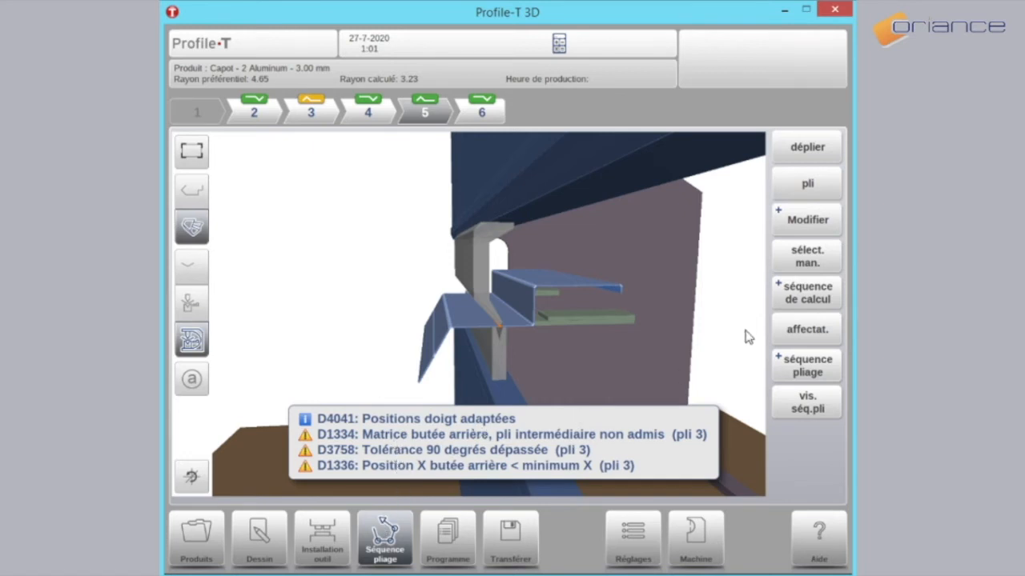
click(802, 301)
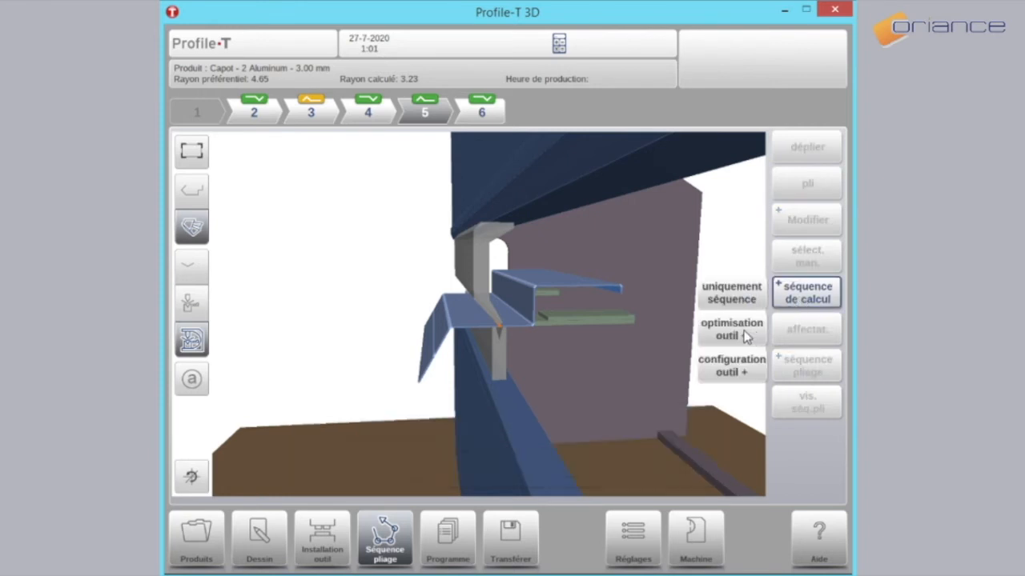
click(731, 368)
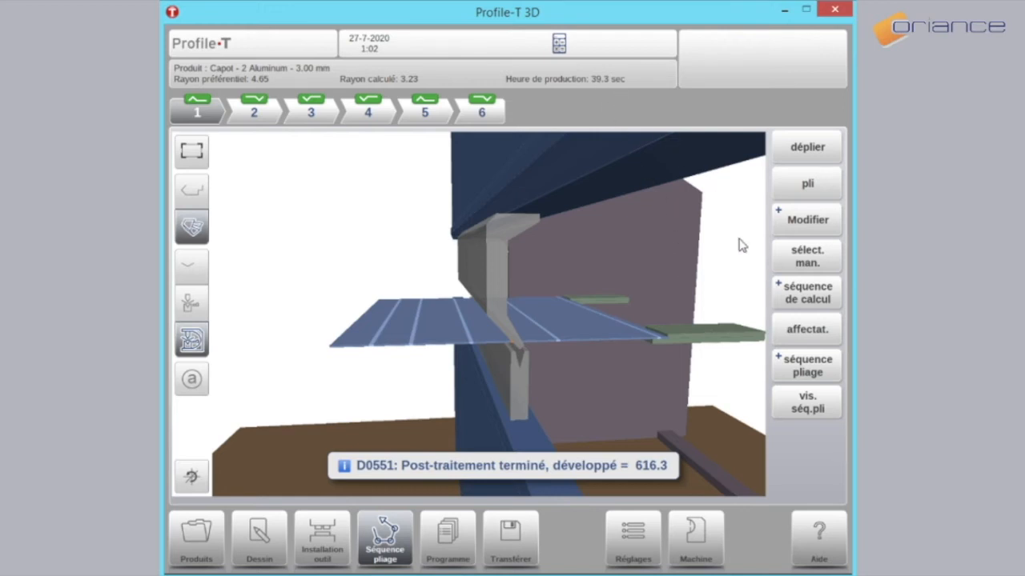
Simulate the calculated bend sequence fold by fold up to bend 6, checking the part against the tools and machine.
click(825, 186)
click(825, 185)
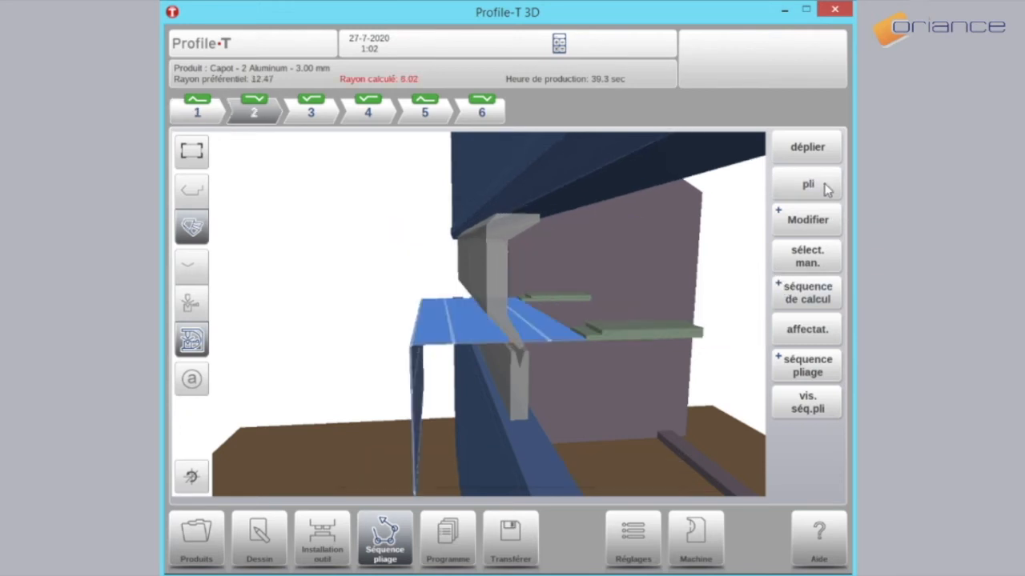
click(826, 185)
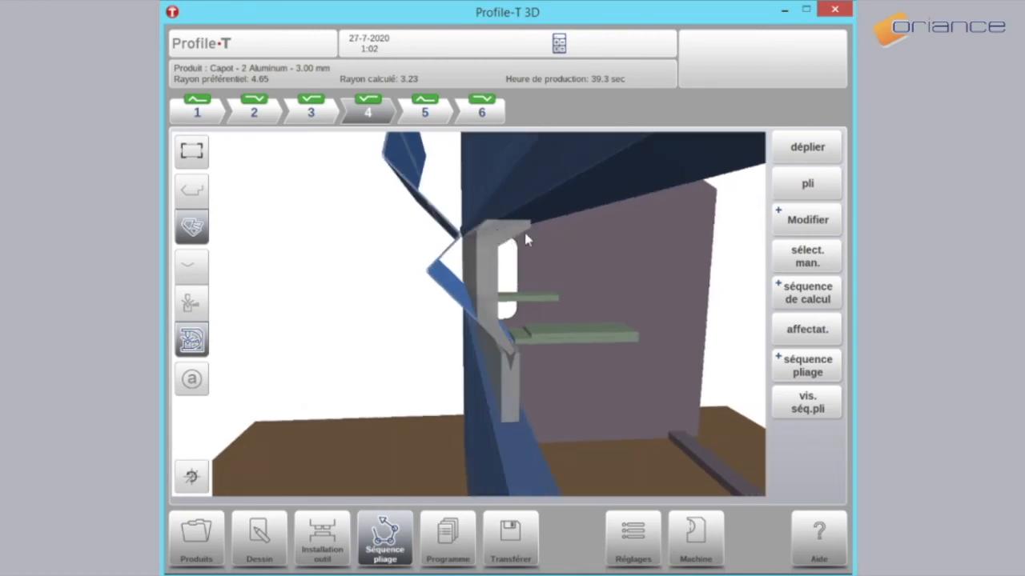
click(807, 181)
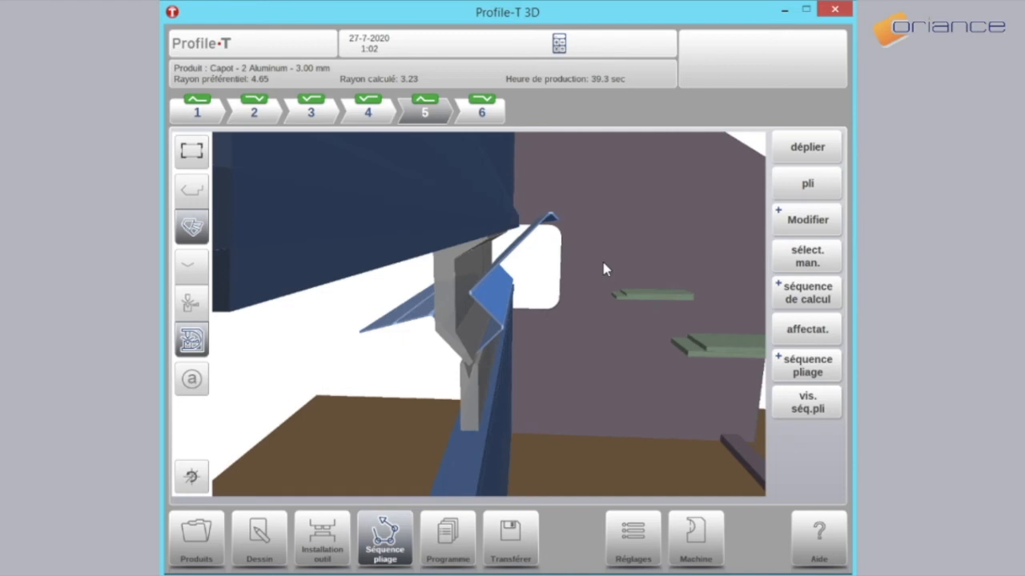
click(806, 185)
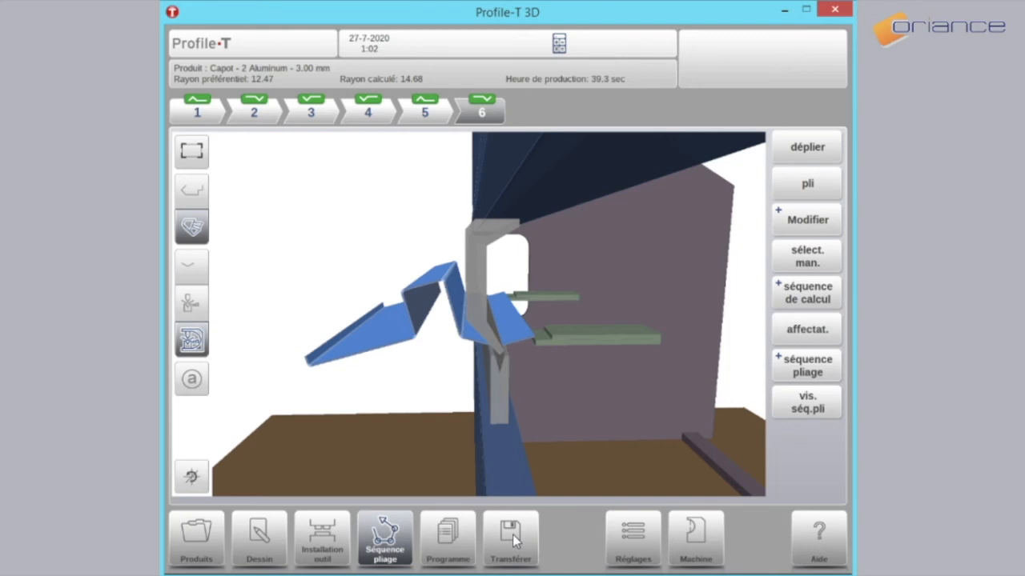
Review the numerical program's bend parameters and auxiliary axis values for each bend, going from bend 6 back to bend 1.
click(460, 545)
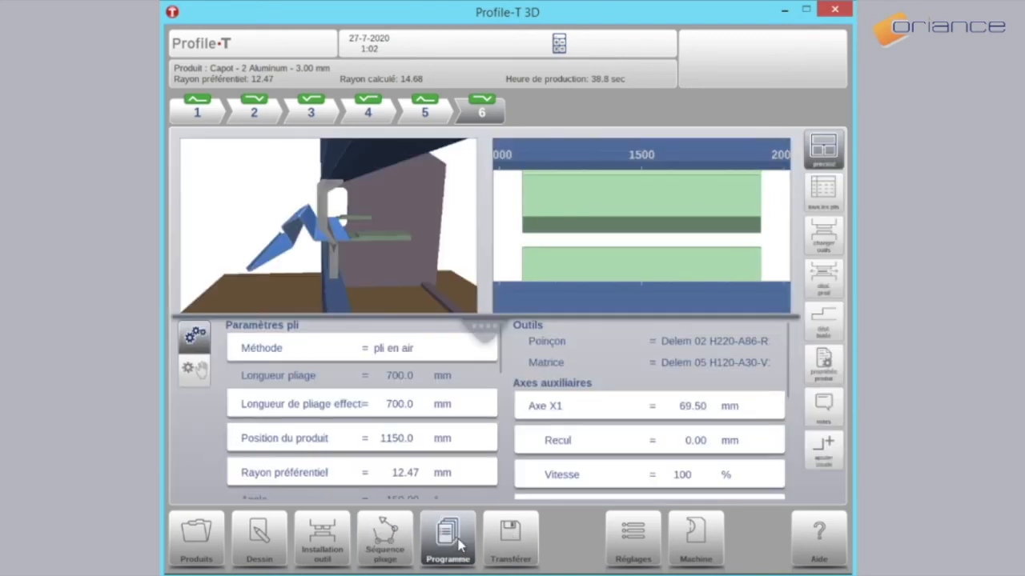
click(662, 453)
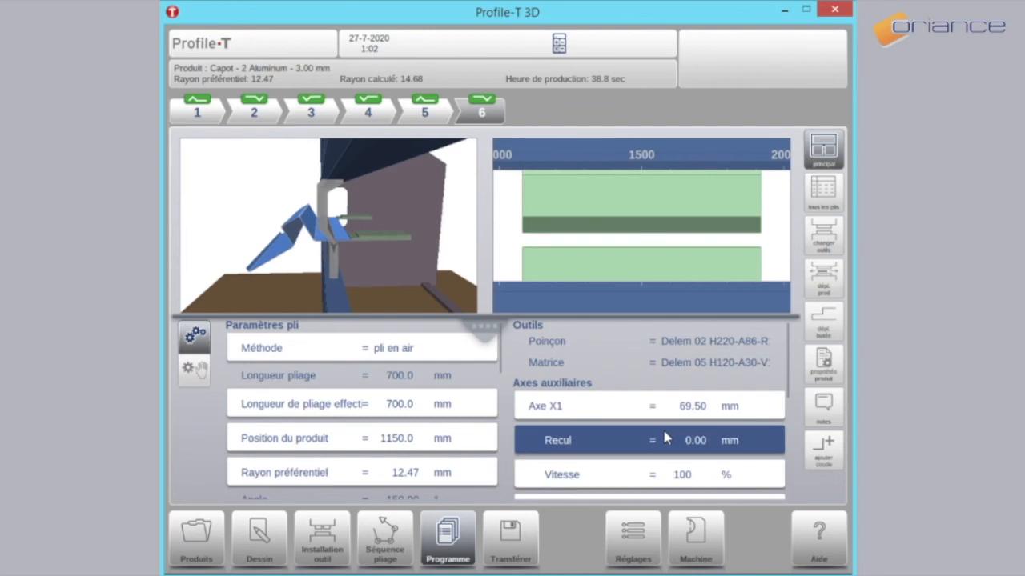
drag(662, 453, 648, 218)
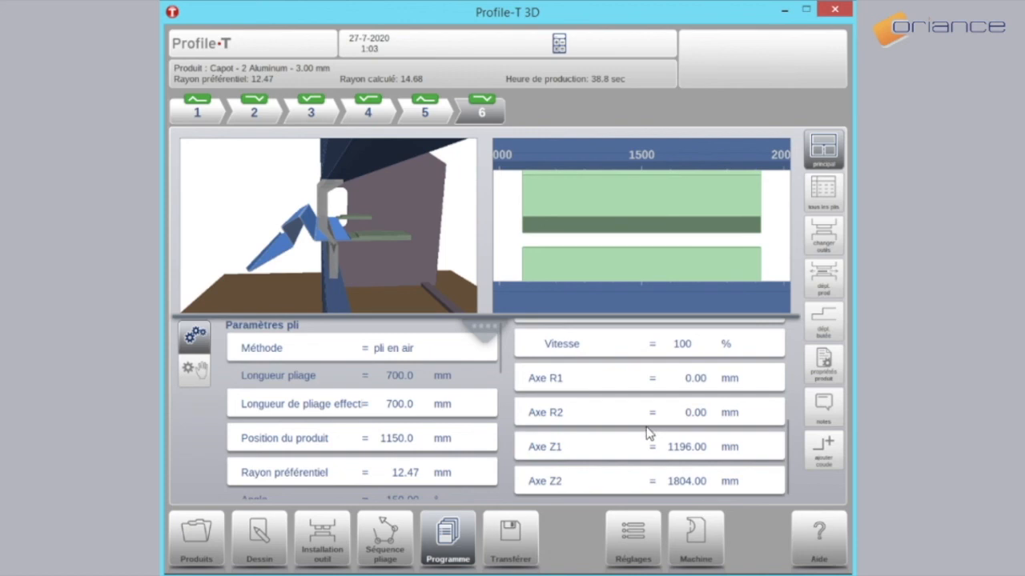
click(424, 115)
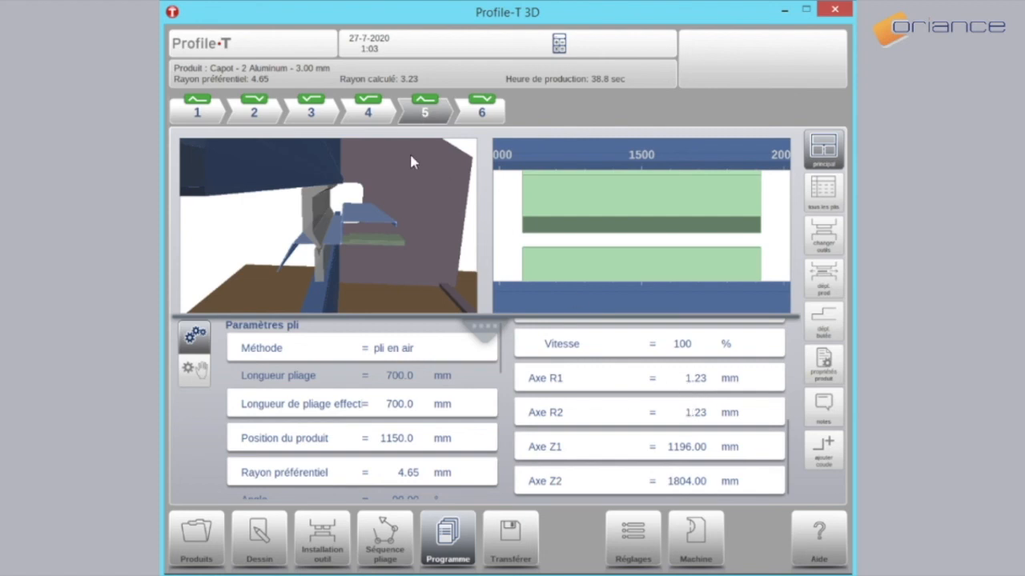
click(370, 114)
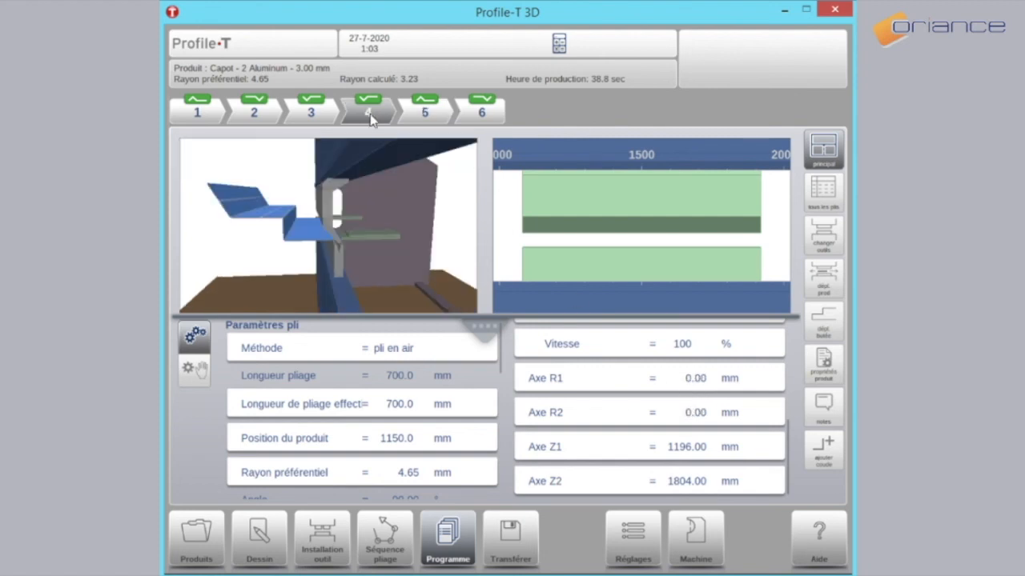
click(321, 114)
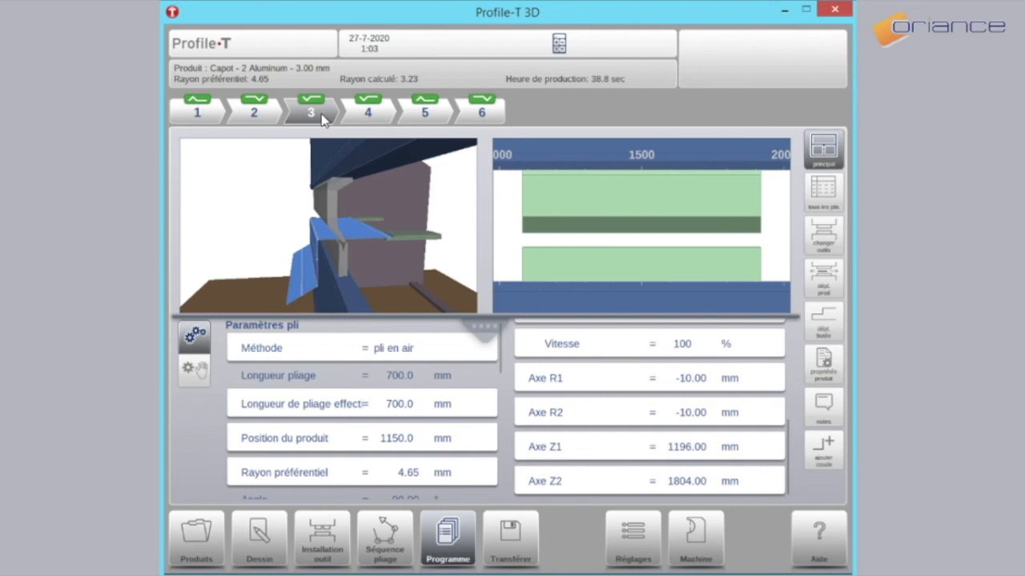
click(262, 116)
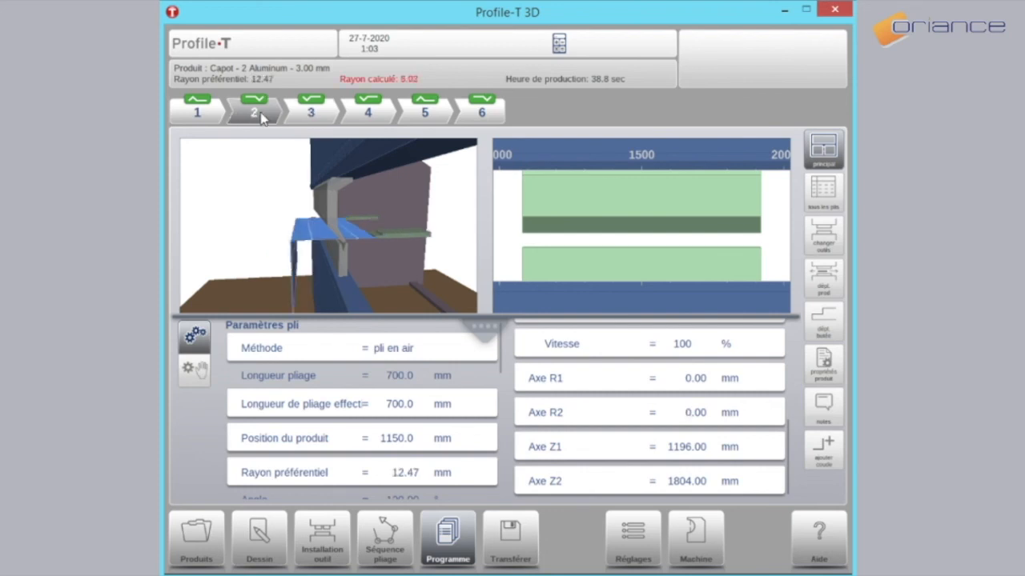
click(218, 118)
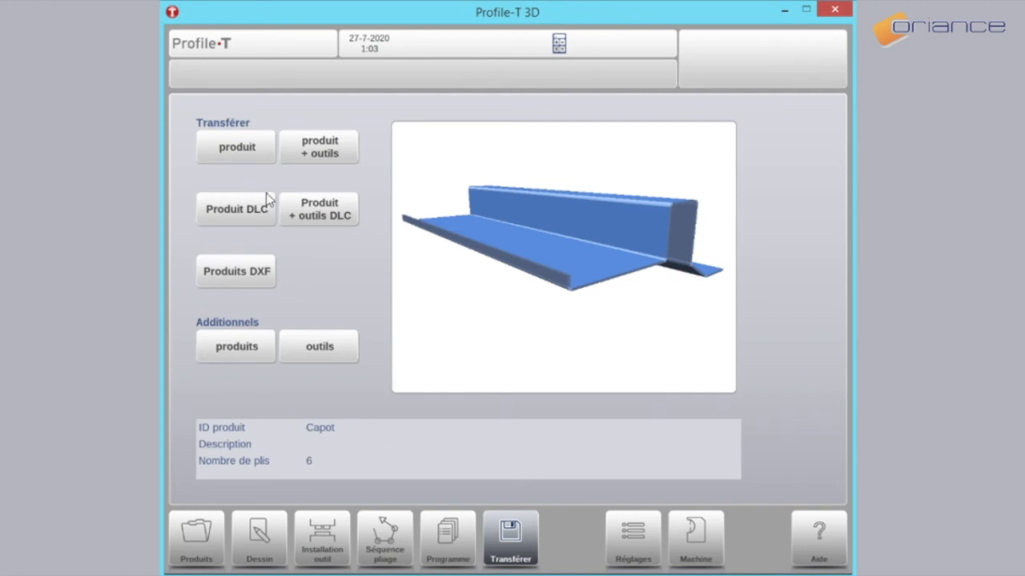
Export the Capot product without its tools to the folder EXPERT Bend 220 41 6A on drive C:.
click(229, 143)
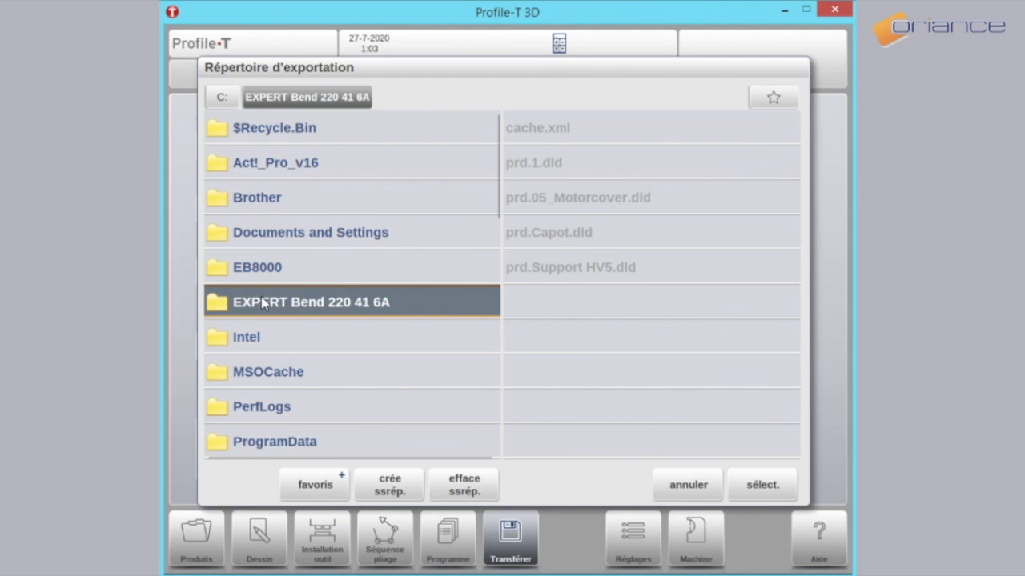
click(760, 485)
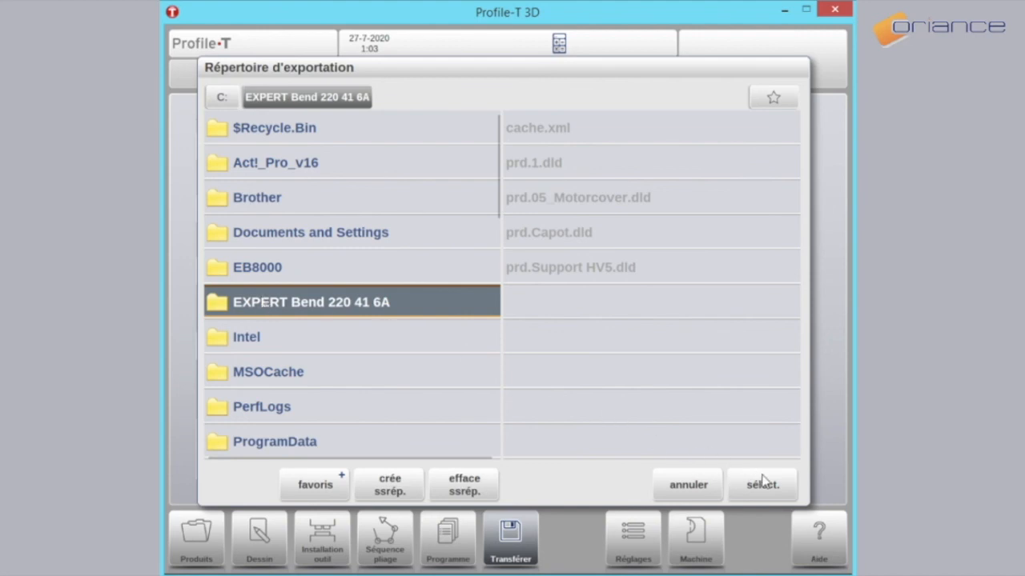